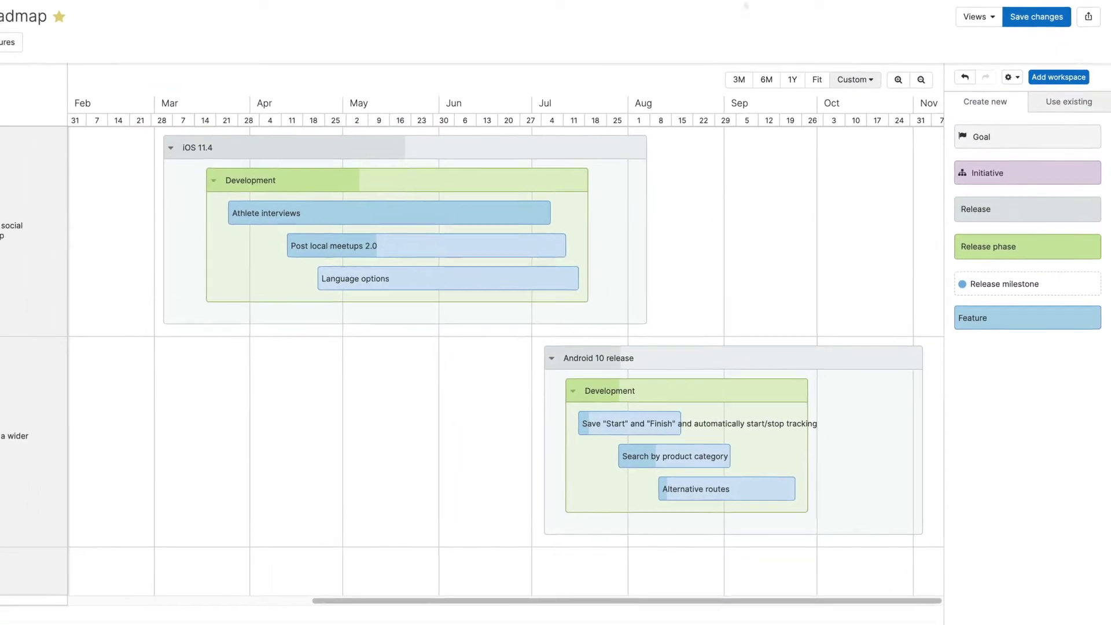
Add a release named Progress dashboard 2.0 and extend it to about December.
left_click_drag(1039, 225, 581, 354)
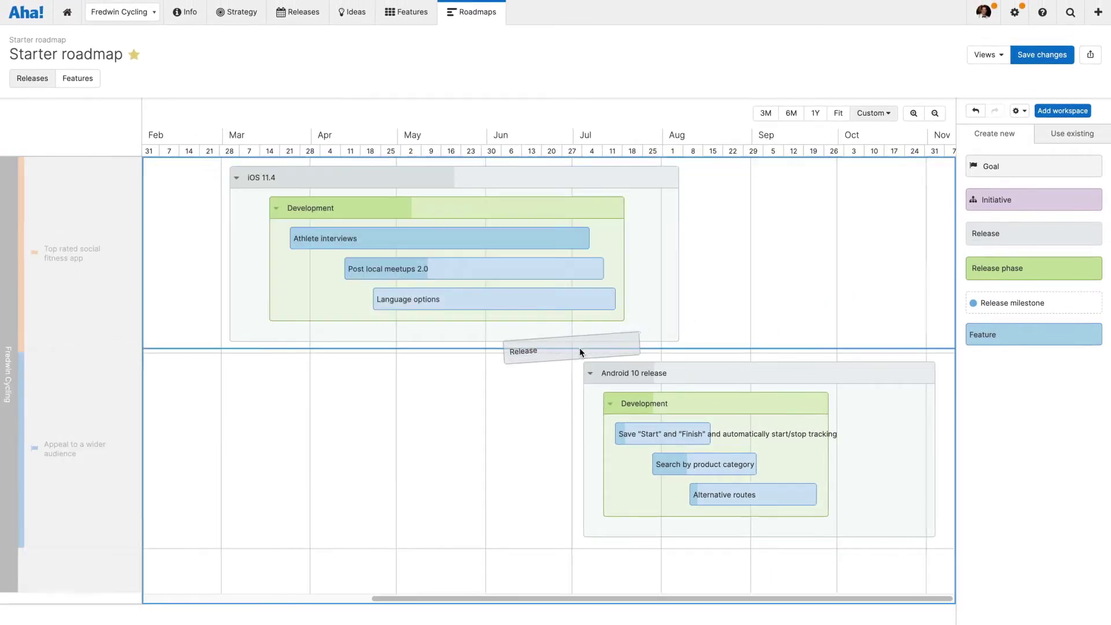
type("Progress dashboard 2.0")
key("Return")
left_click_drag(670, 365, 807, 361)
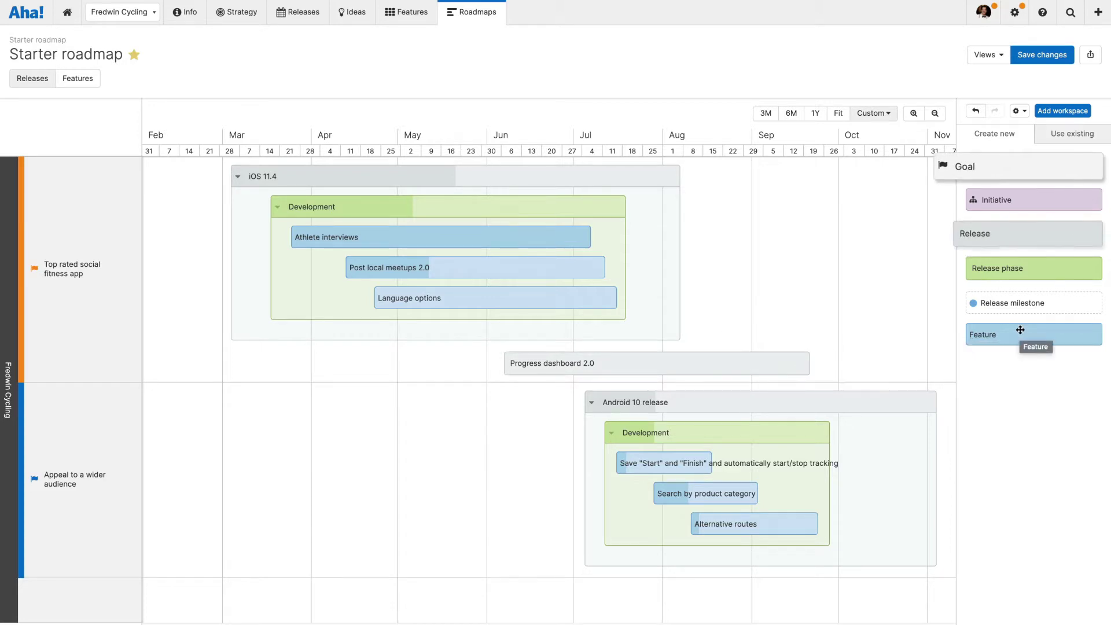
Add a Set race goals feature inside Progress dashboard 2.0.
left_click_drag(980, 335, 643, 366)
type("Set race goals")
key("Return")
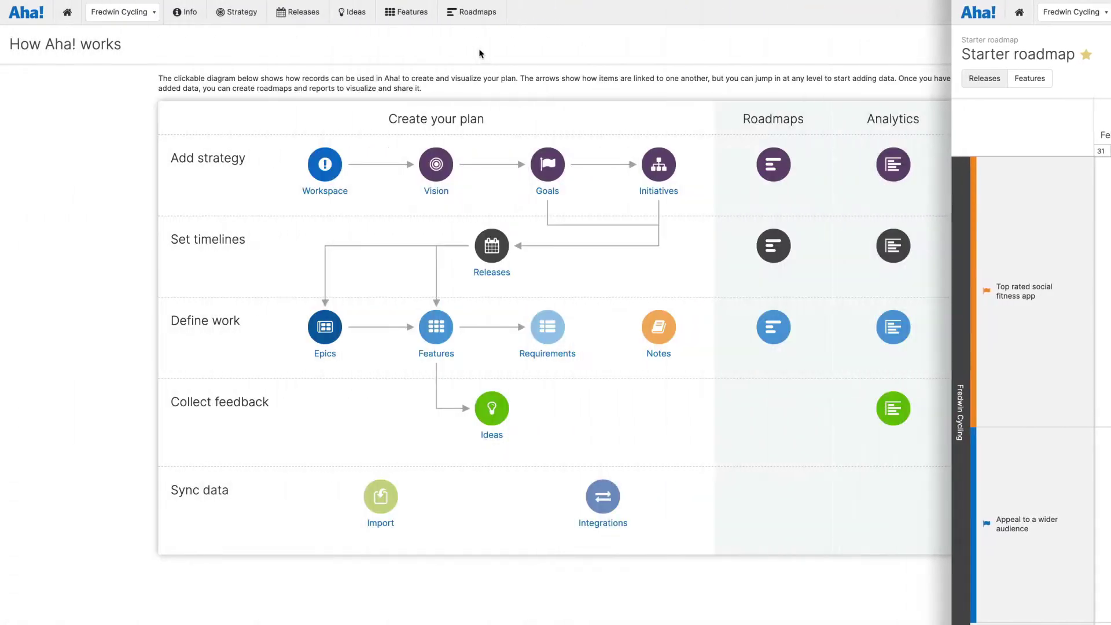
Start a new Starter roadmap and add an International expansion goal in the first row.
mouse_move(480, 14)
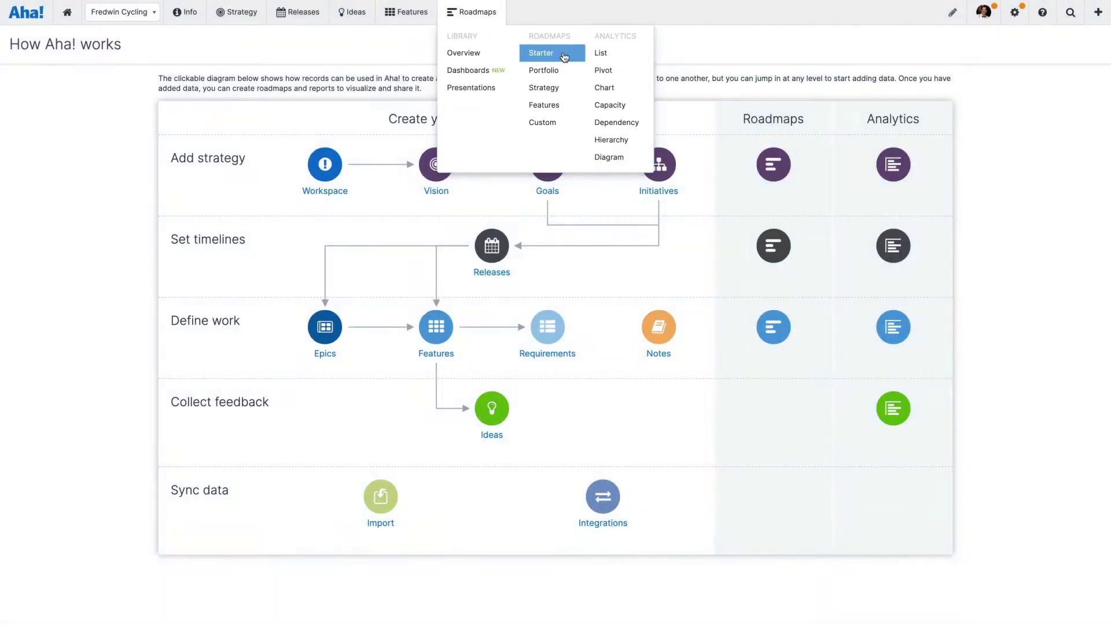
left_click(564, 55)
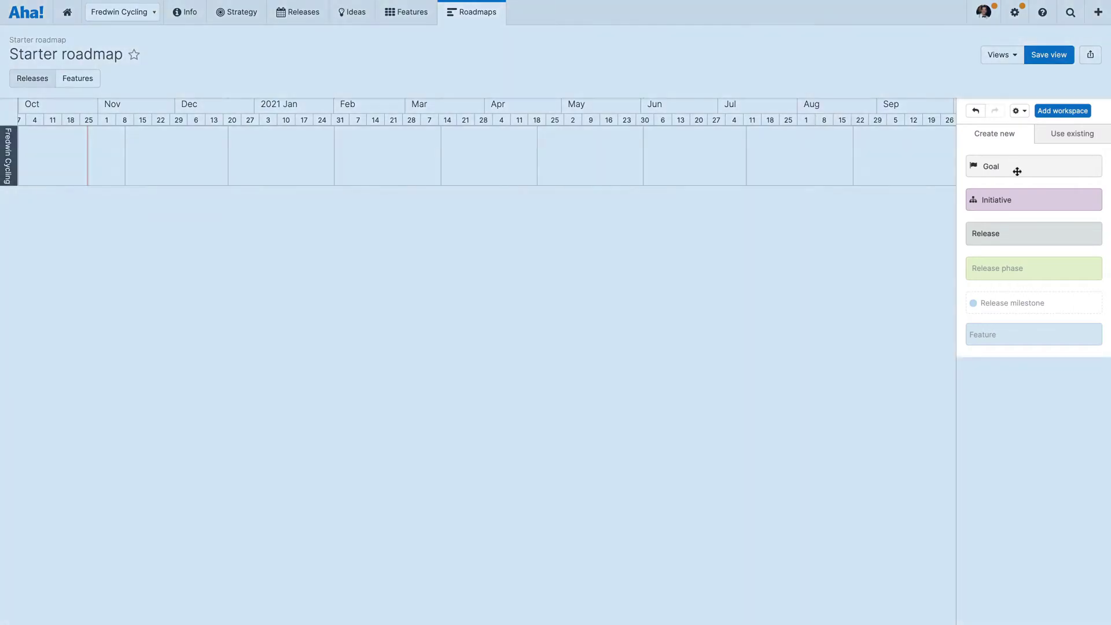
left_click_drag(1015, 168, 828, 163)
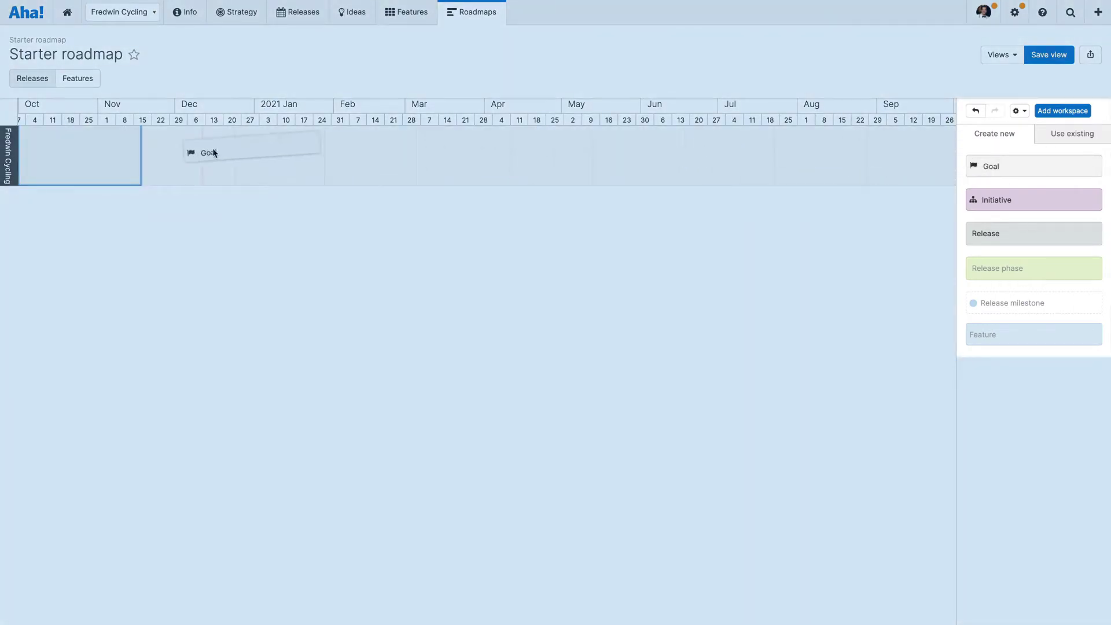
left_click_drag(196, 149, 106, 144)
type("International expansion")
key("Return")
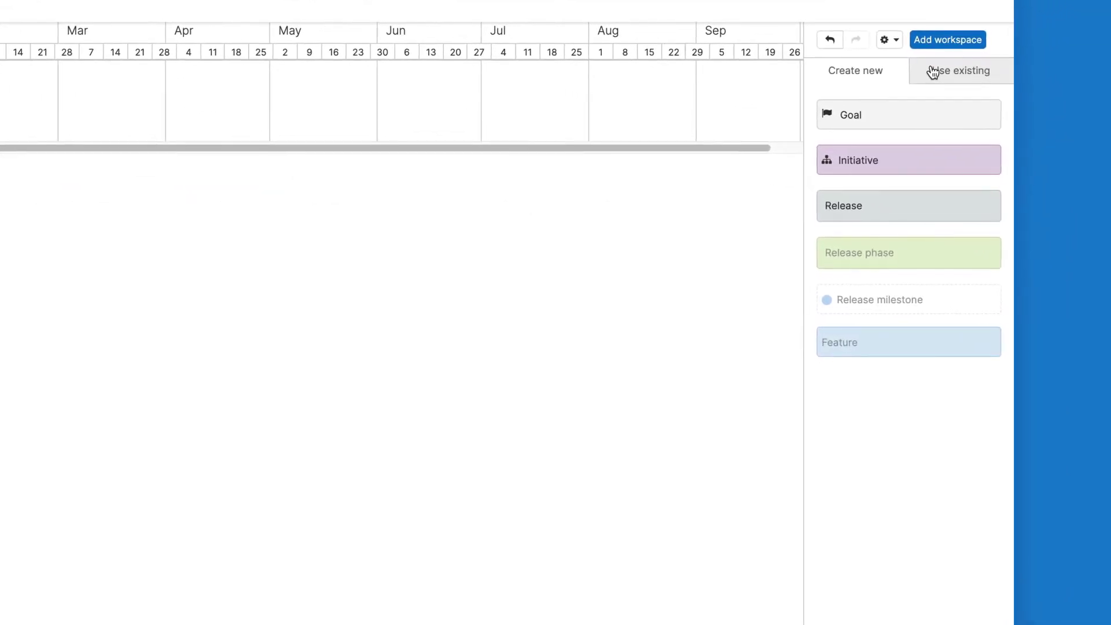
Add the existing goals Triple revenue YoY and Top rated social fitness app as rows.
left_click(933, 72)
left_click(913, 151)
left_click(915, 205)
left_click(906, 224)
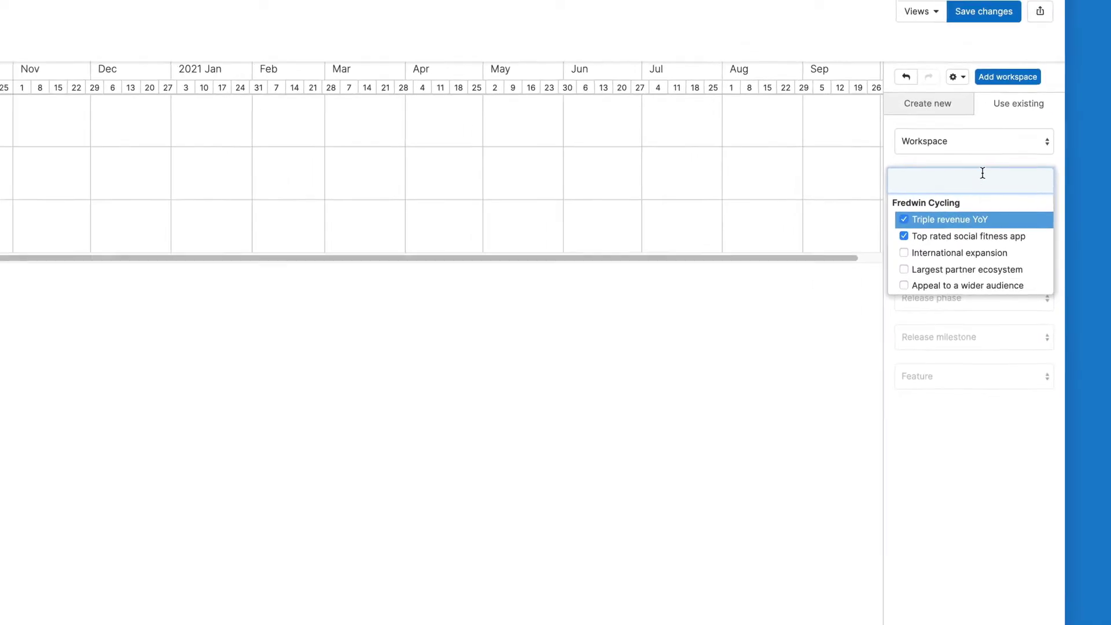
left_click(986, 164)
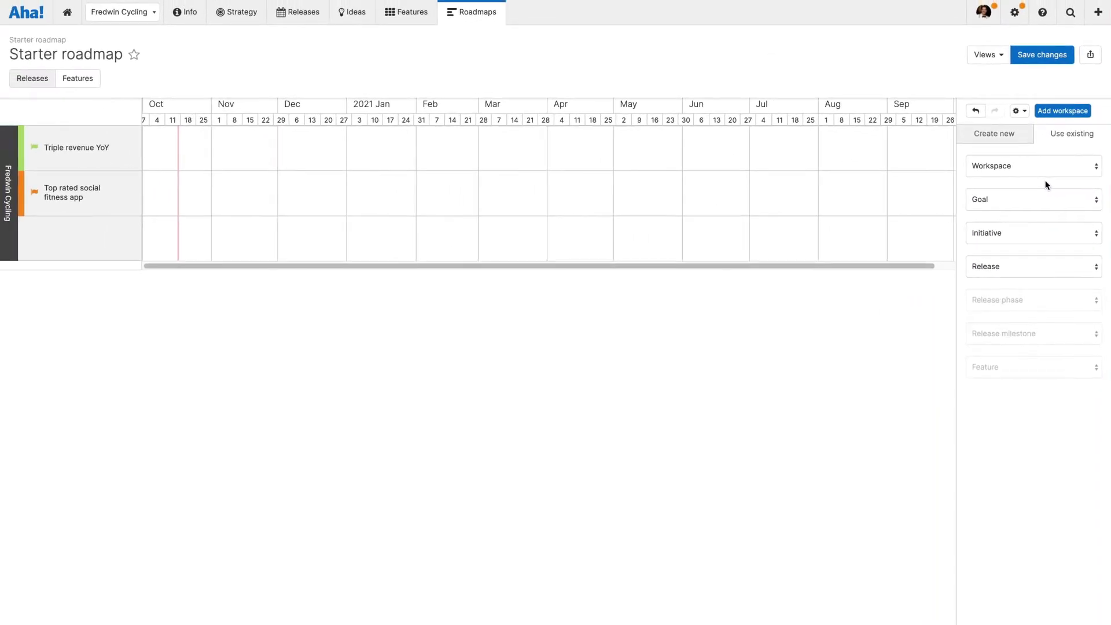
left_click(1013, 135)
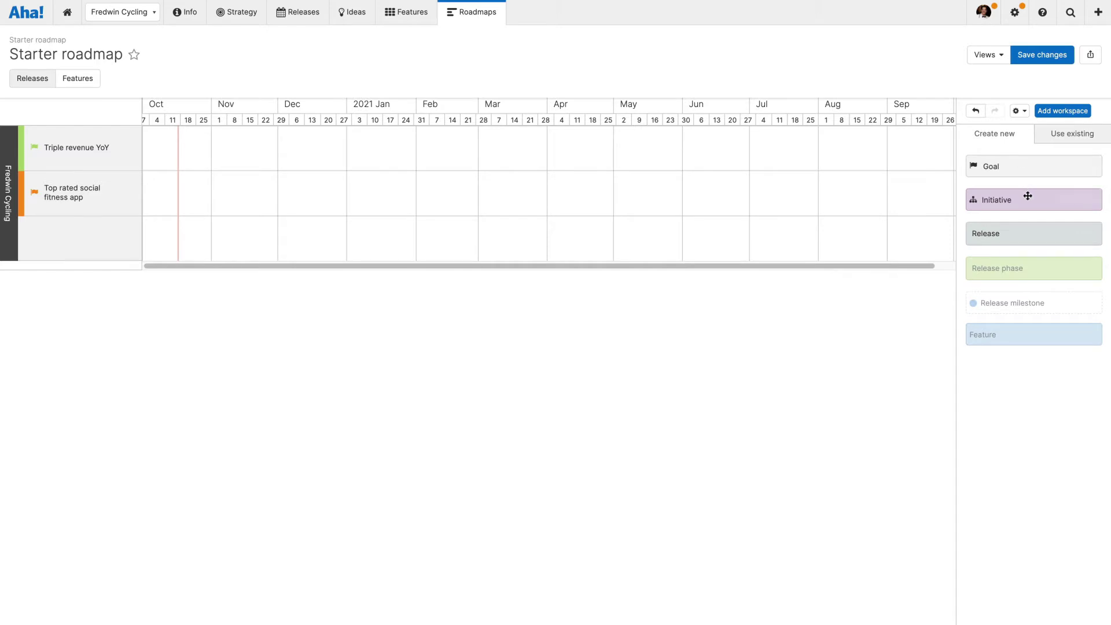
Add a Launch wearables initiative in the Triple revenue YoY row, stretched to end of July.
left_click_drag(1027, 196, 362, 161)
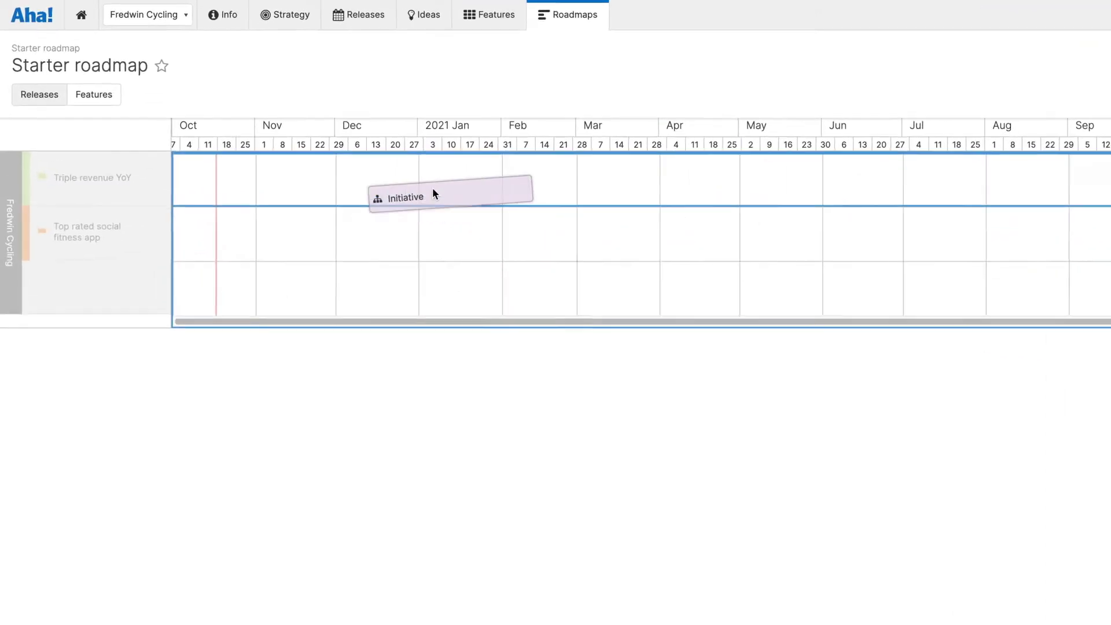
left_click_drag(435, 194, 426, 191)
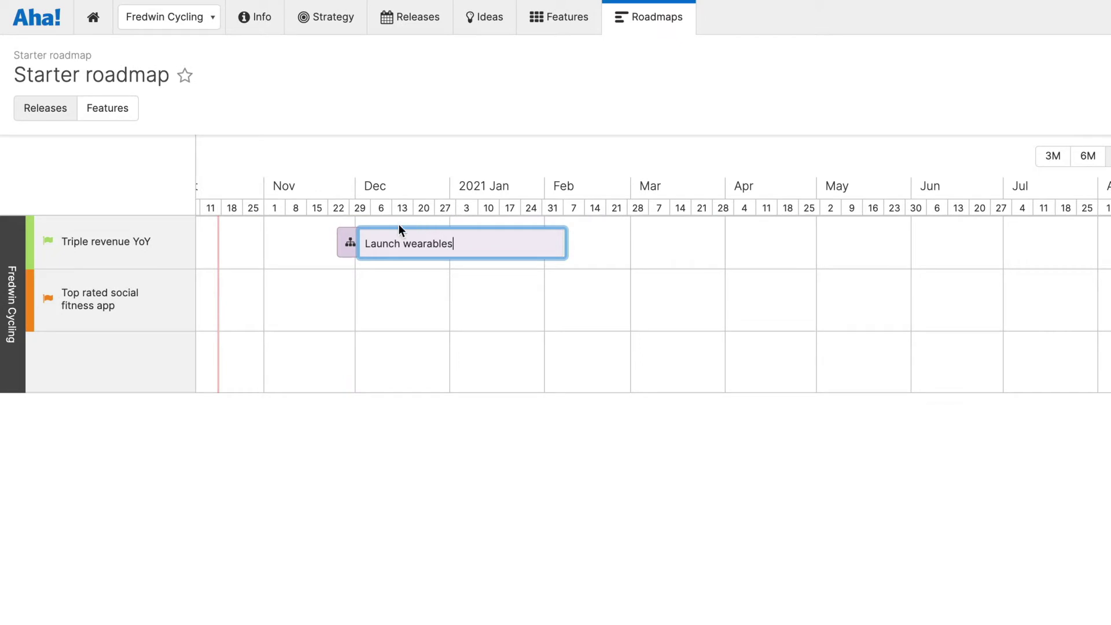
key("Return")
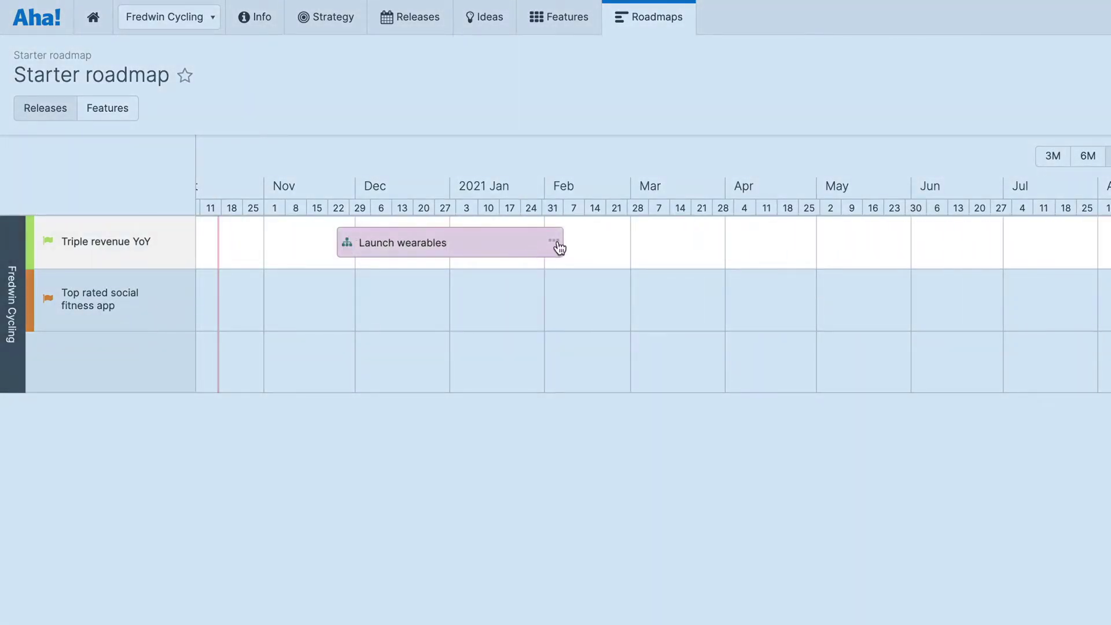
left_click_drag(558, 242, 1096, 233)
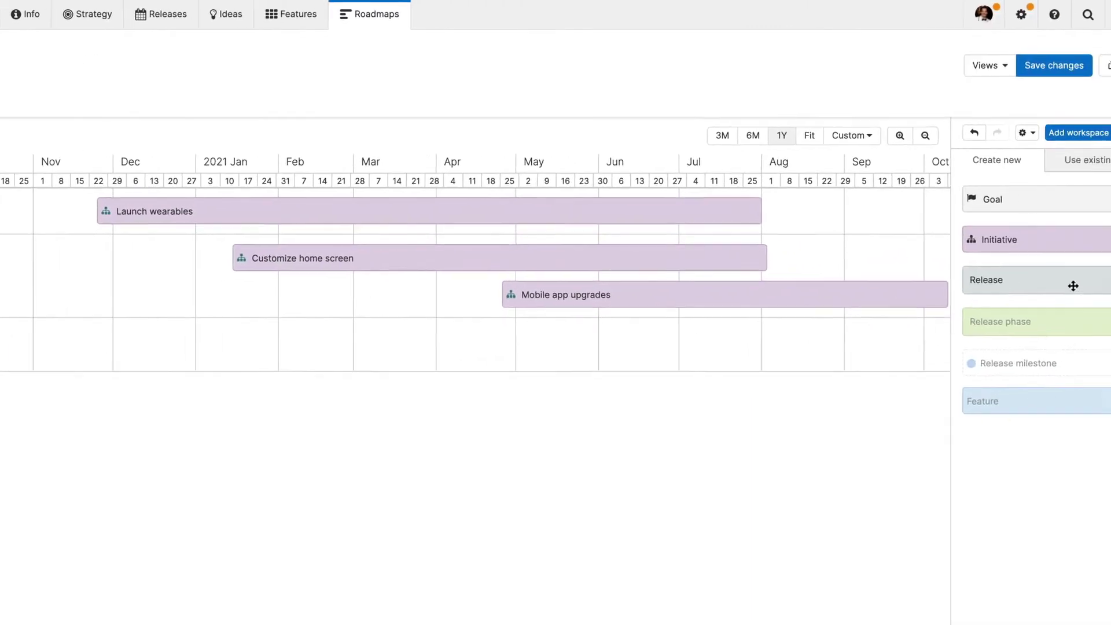
Add a Smart watch release under Launch wearables, running from about Dec 29 to end of May.
left_click_drag(1092, 286, 486, 234)
left_click_drag(408, 238, 268, 238)
type("Smart watch")
key("Return")
left_click_drag(359, 243, 567, 242)
left_click_drag(974, 399, 297, 287)
Add a Home screen feature to Smart watch and view its details.
type("Home screen")
key("Return")
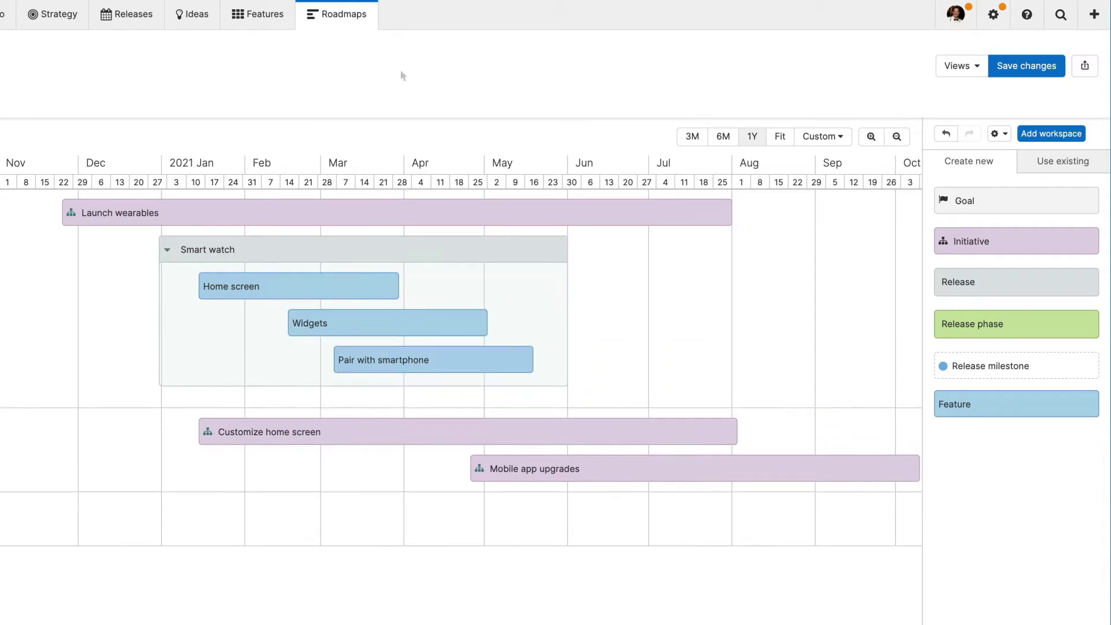
left_click(281, 290)
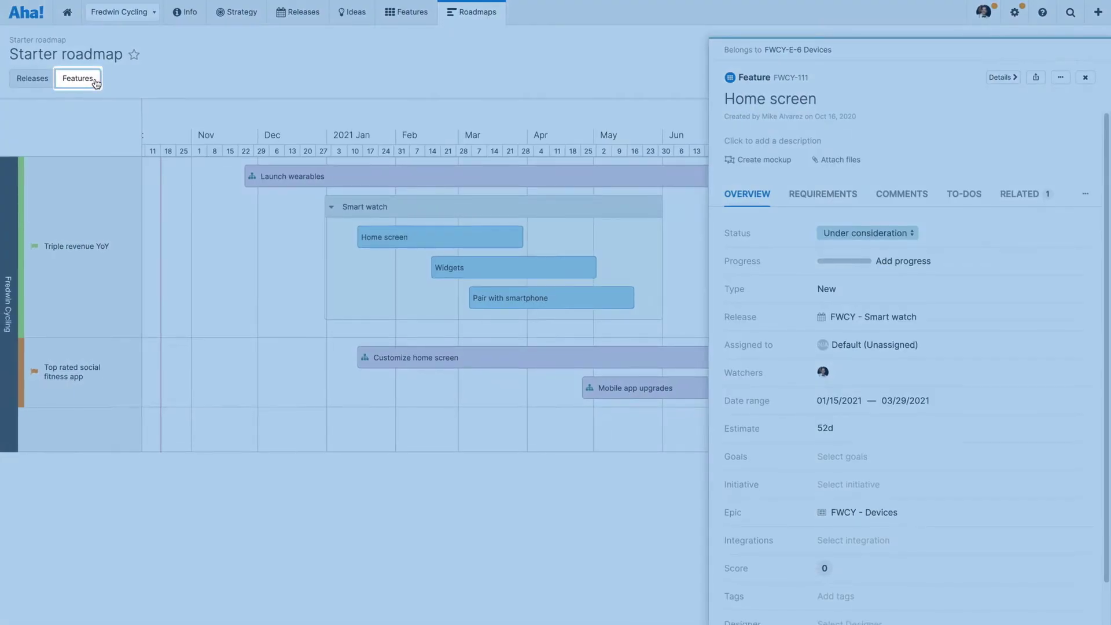
Show the roadmap by features and rename the Widgets feature to Widgets 1.0.
left_click(69, 85)
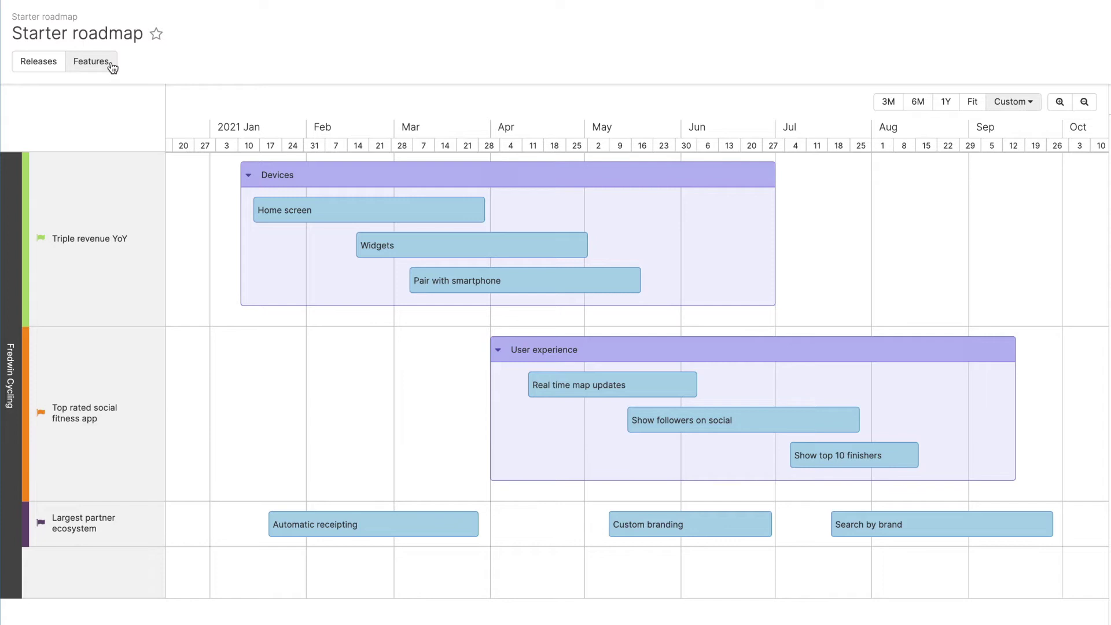
left_click(442, 246)
left_click(686, 80)
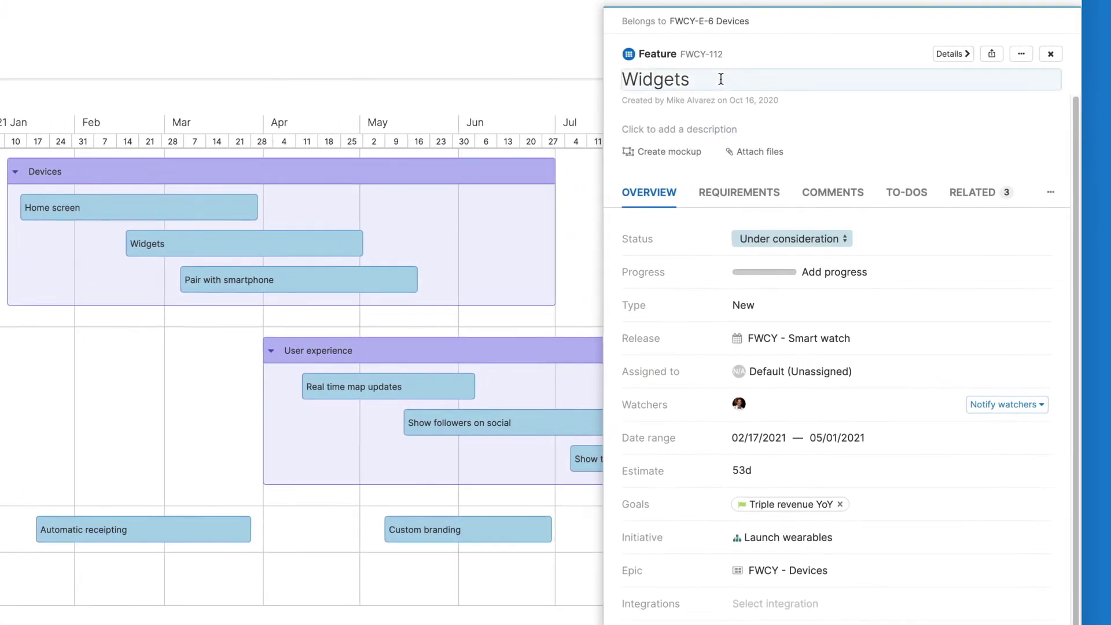
type("1.0")
left_click(731, 121)
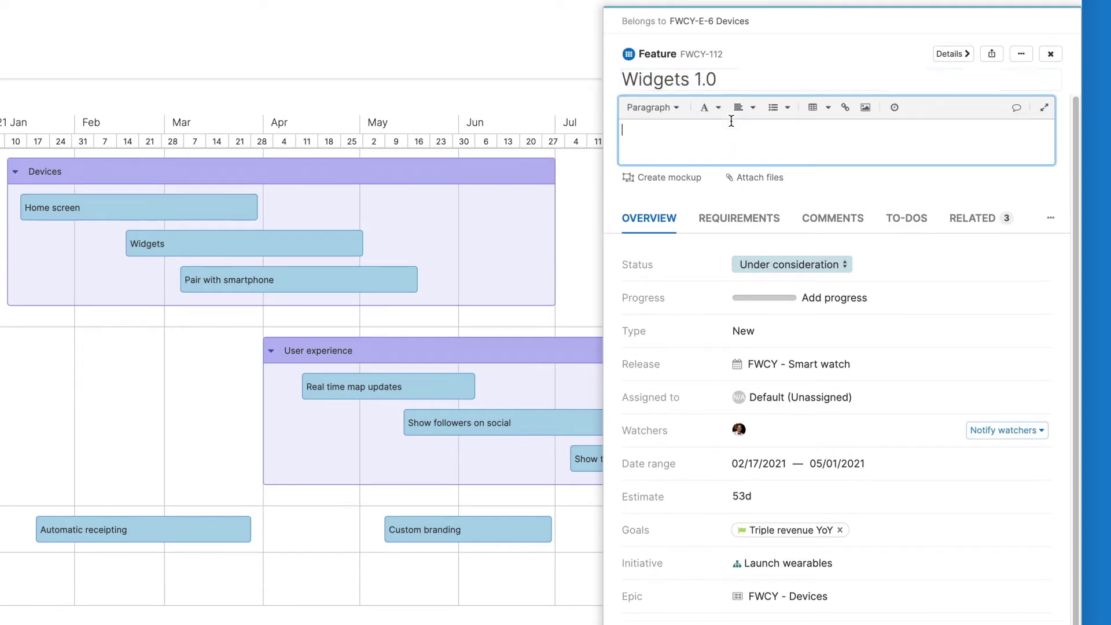
Paste a description into Widgets 1.0 and assign it to a teammate.
type("Clock, weather, news and calculator widgets accessible via the home screen by default.")
left_click(820, 191)
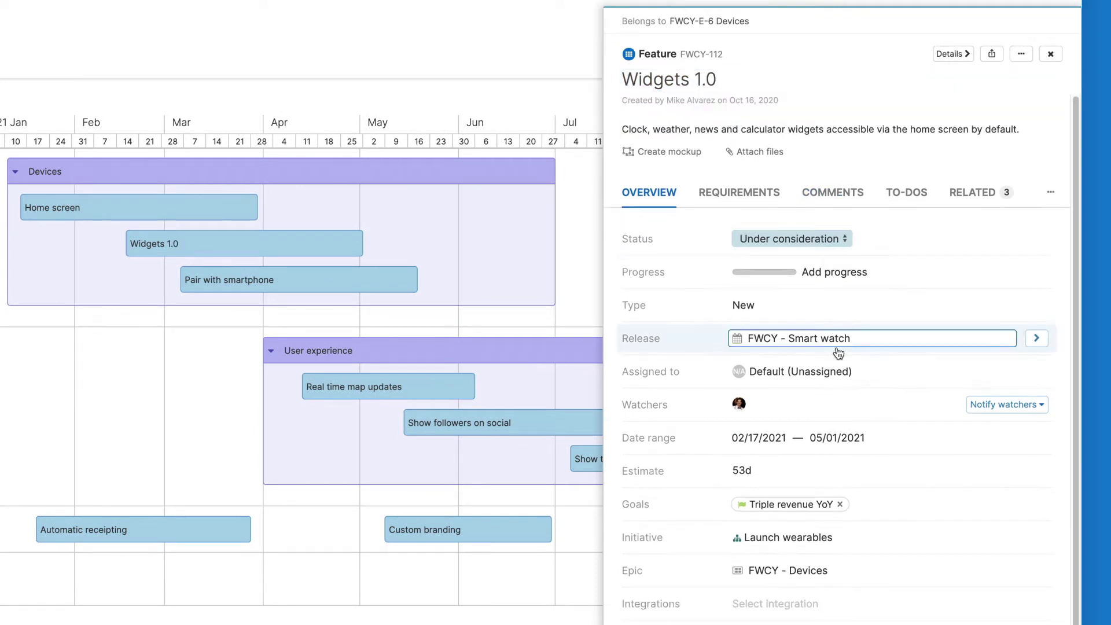
left_click(845, 368)
left_click(855, 320)
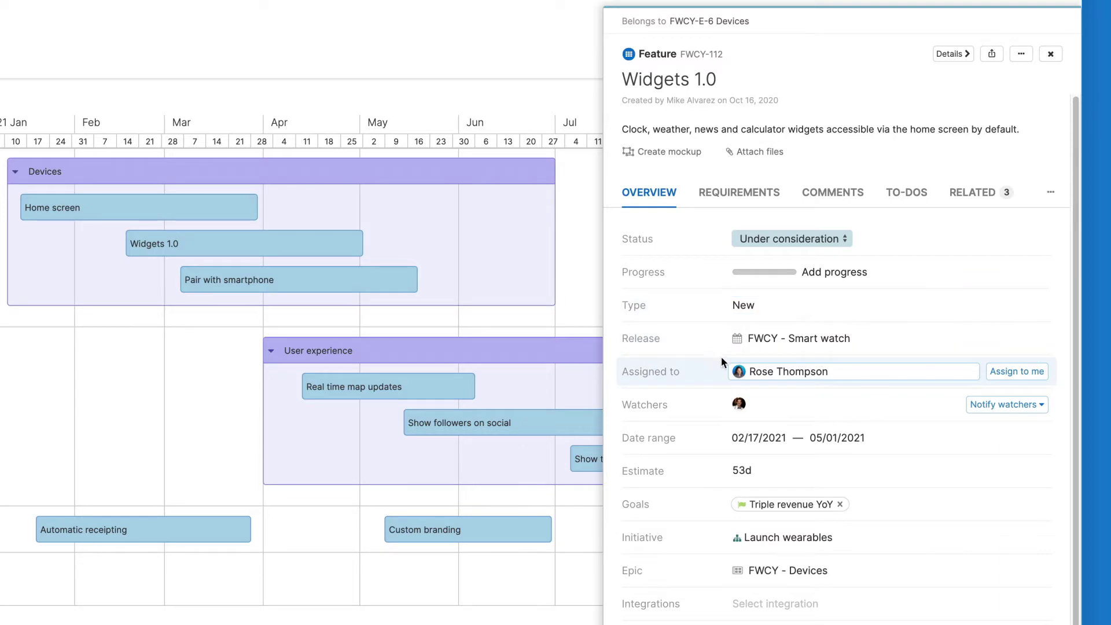
key("Escape")
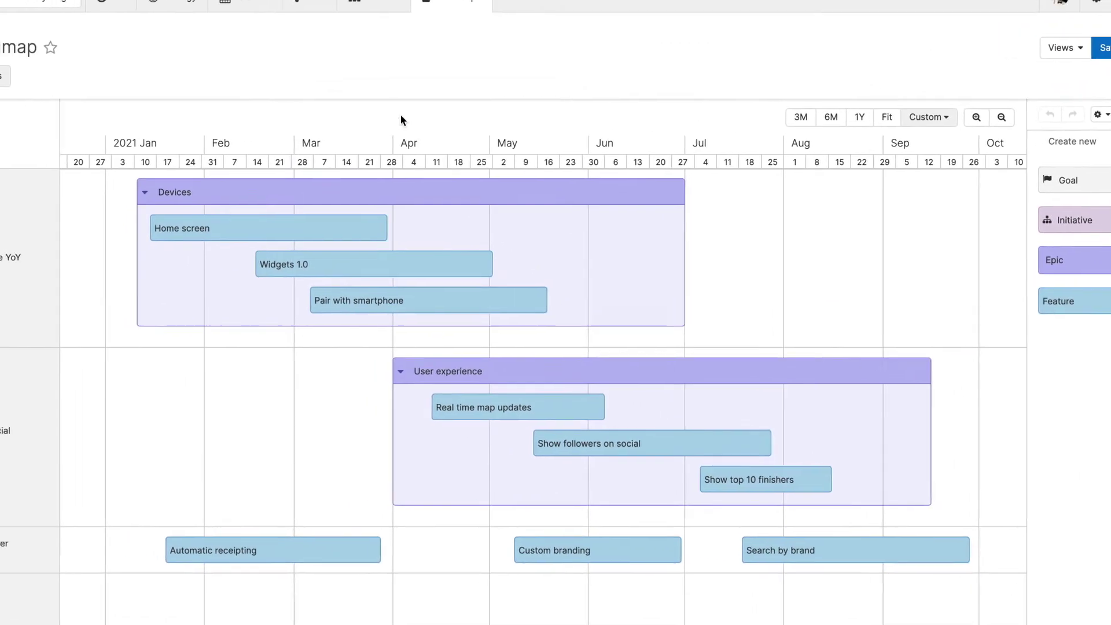
On the Features board, set Widgets 1.0 to Define and move it atop Smart watch.
mouse_move(373, 1)
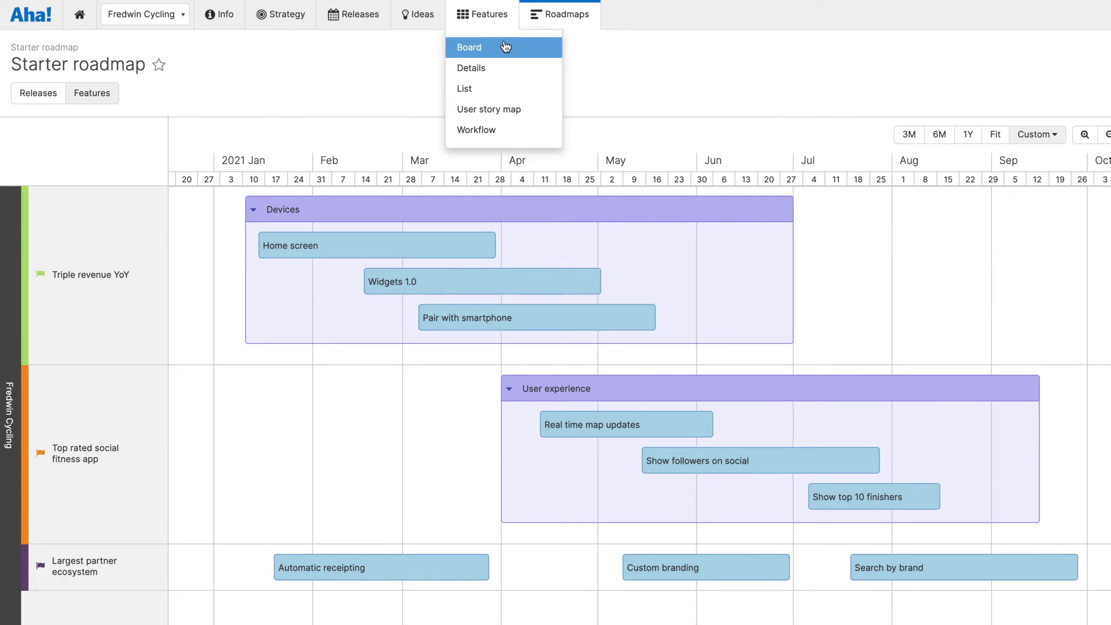
left_click(505, 46)
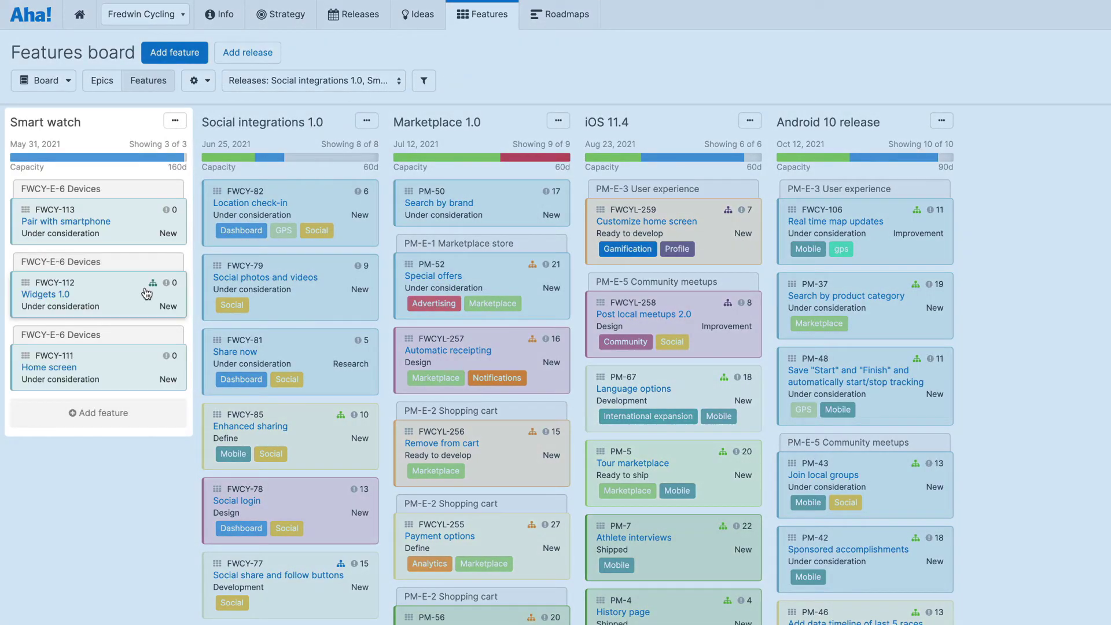
left_click(147, 294)
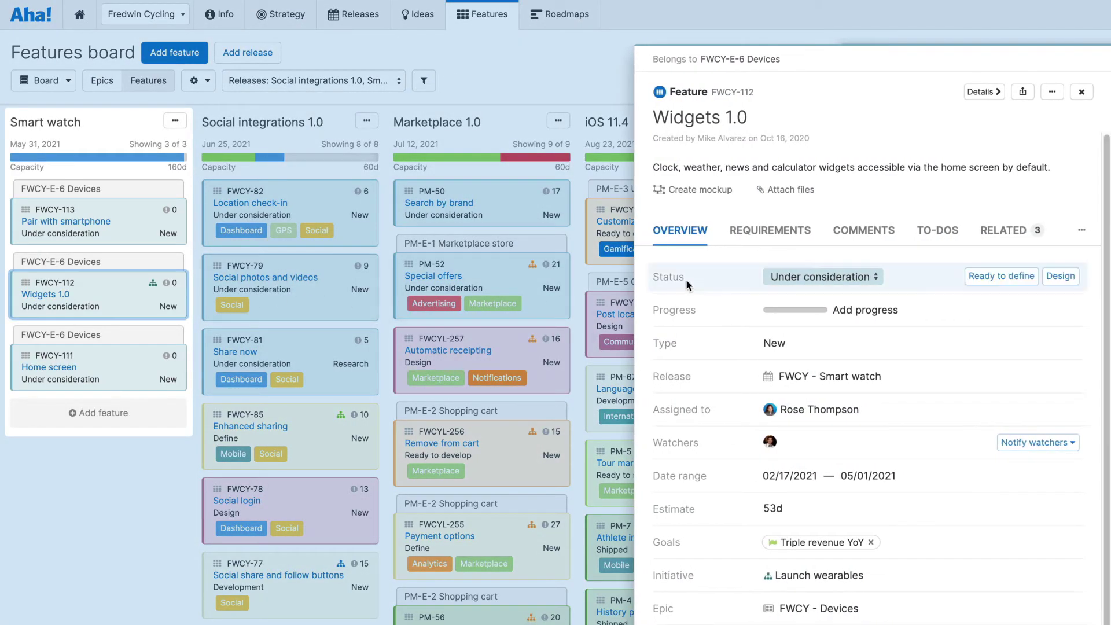
left_click(785, 276)
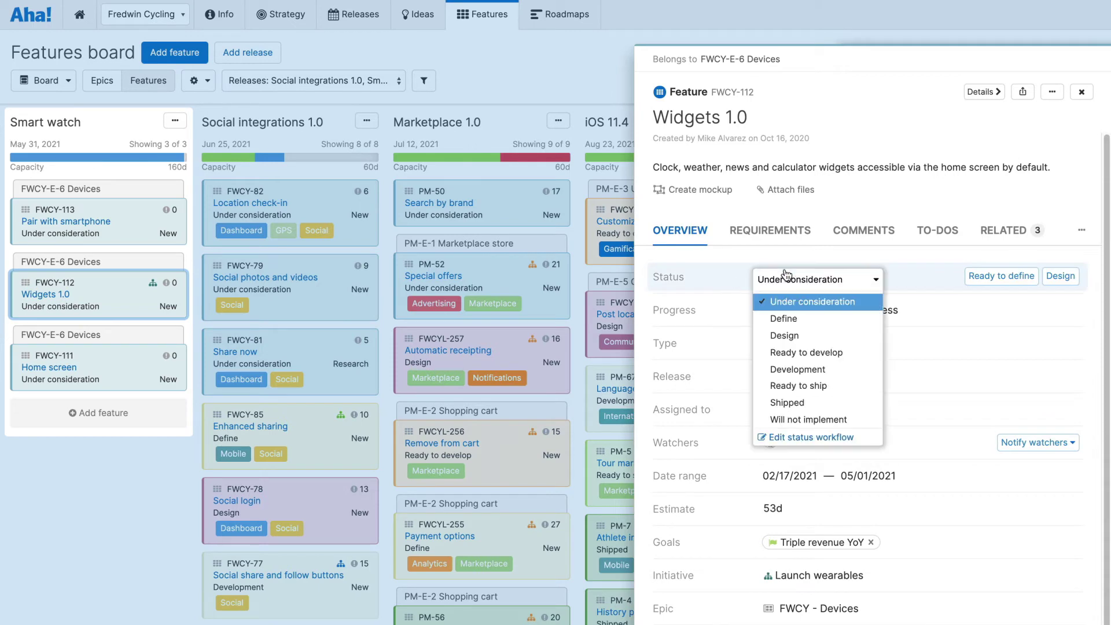
left_click(805, 317)
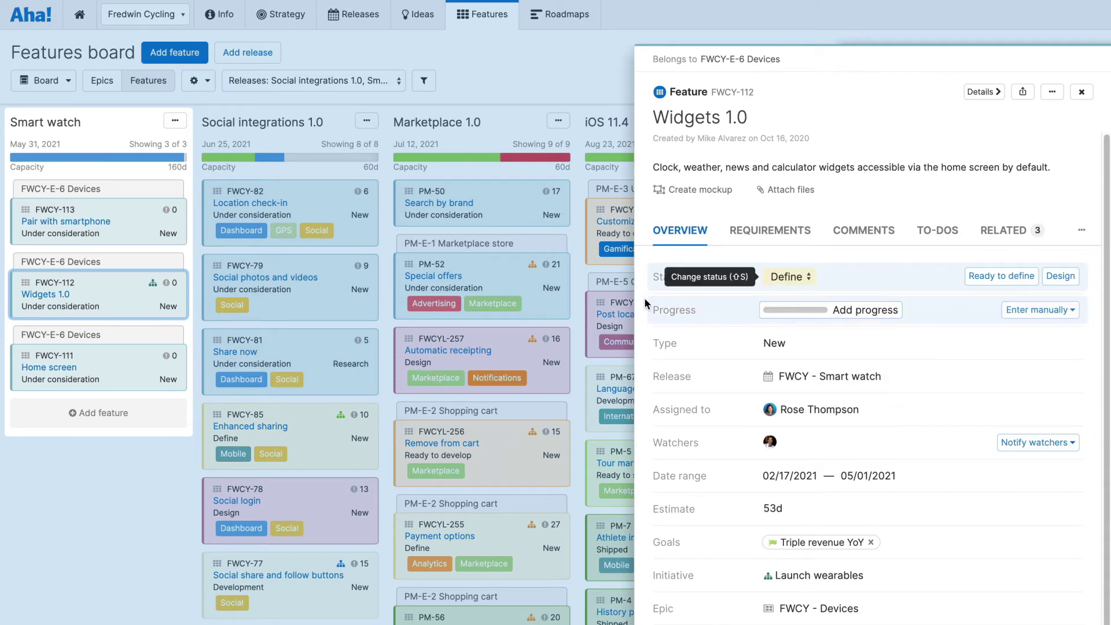
left_click_drag(108, 286, 111, 202)
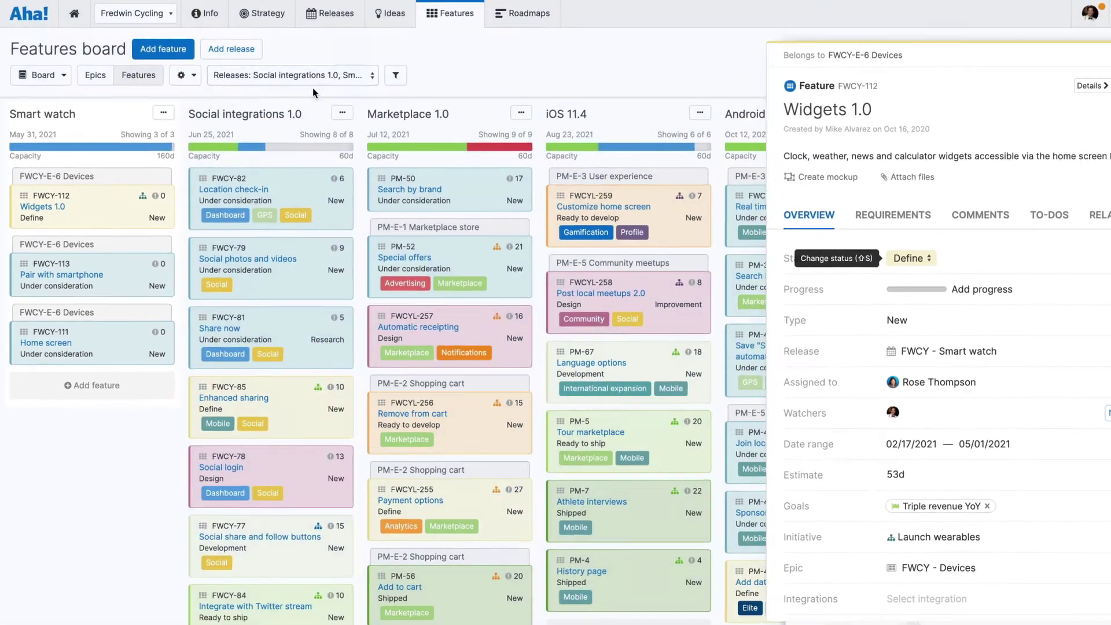
Remove Customize home screen from the Starter roadmap and colour the bars by status.
mouse_move(559, 17)
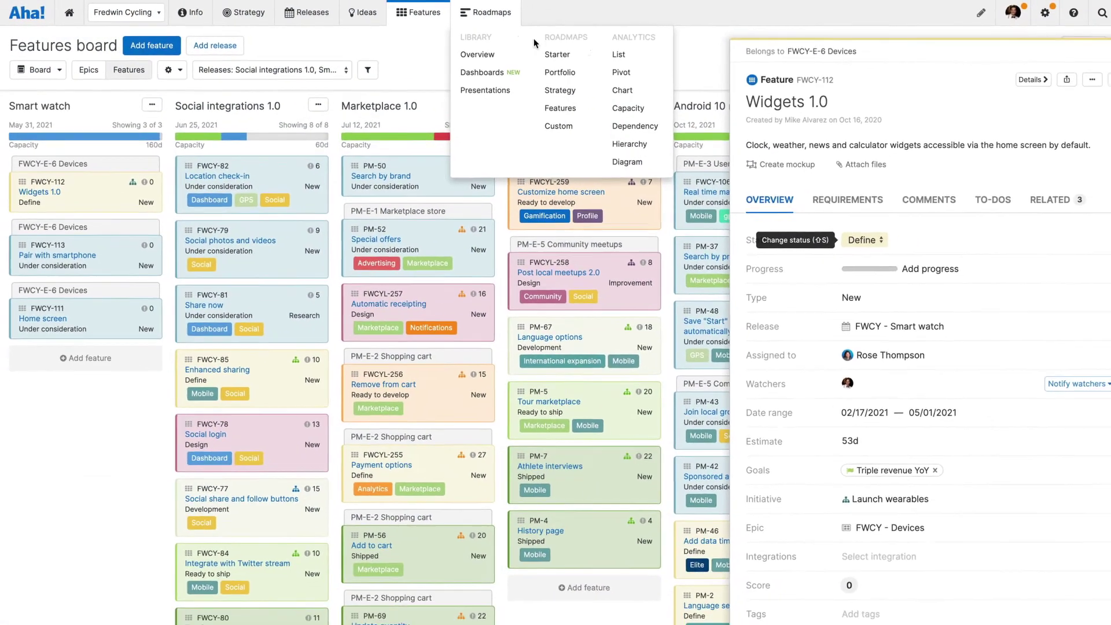
left_click(575, 56)
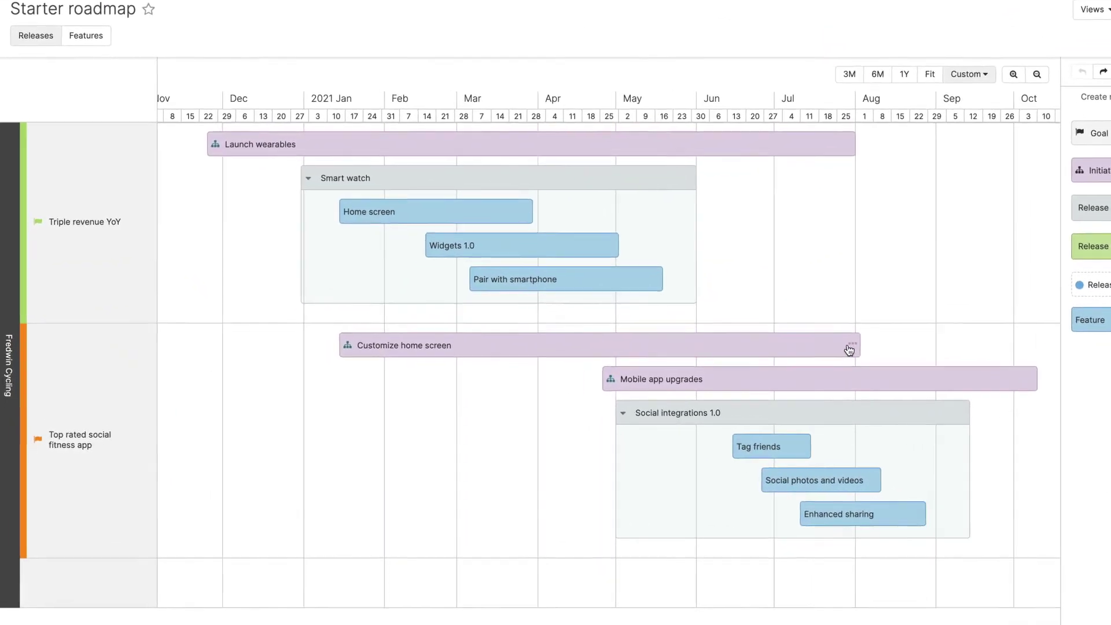
left_click(851, 346)
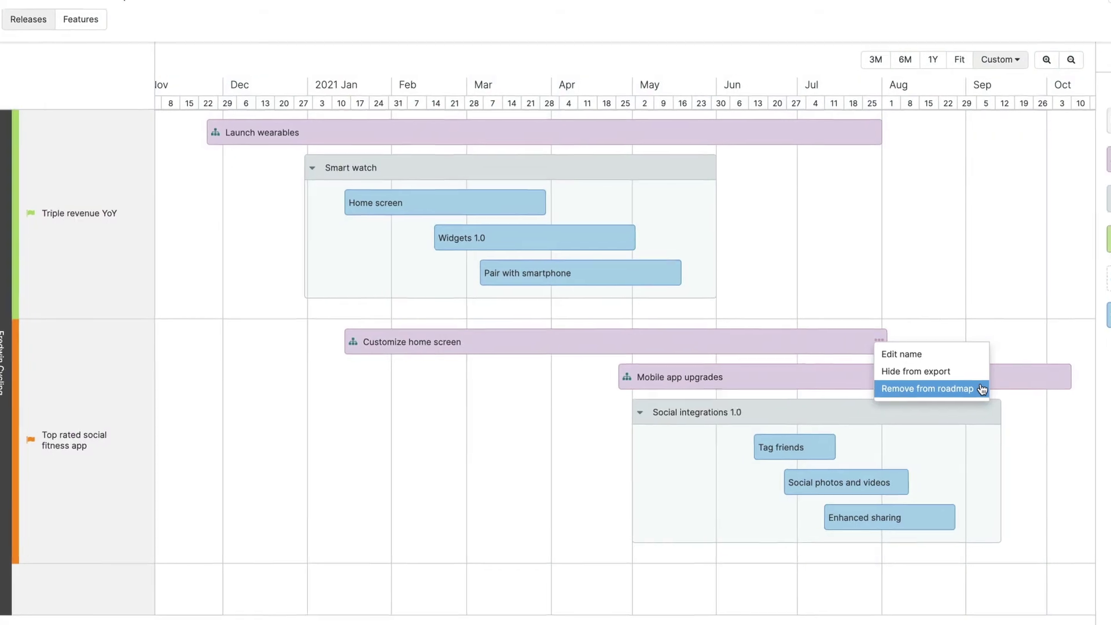
left_click(990, 387)
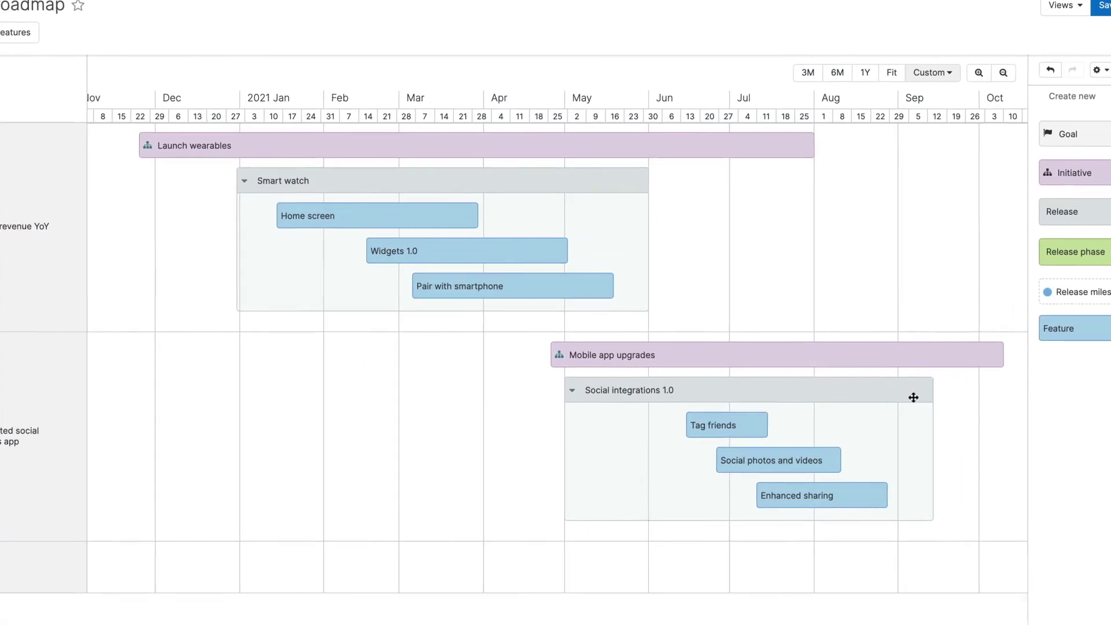
left_click(982, 93)
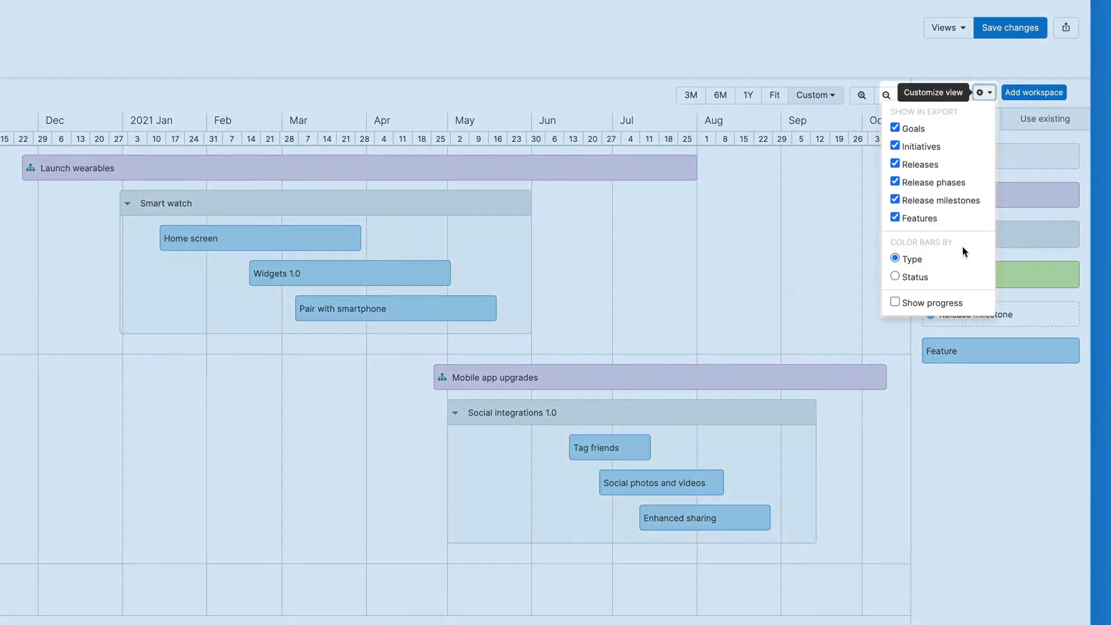
left_click(942, 279)
Set the Launch wearables initiative's status to On track.
left_click(634, 166)
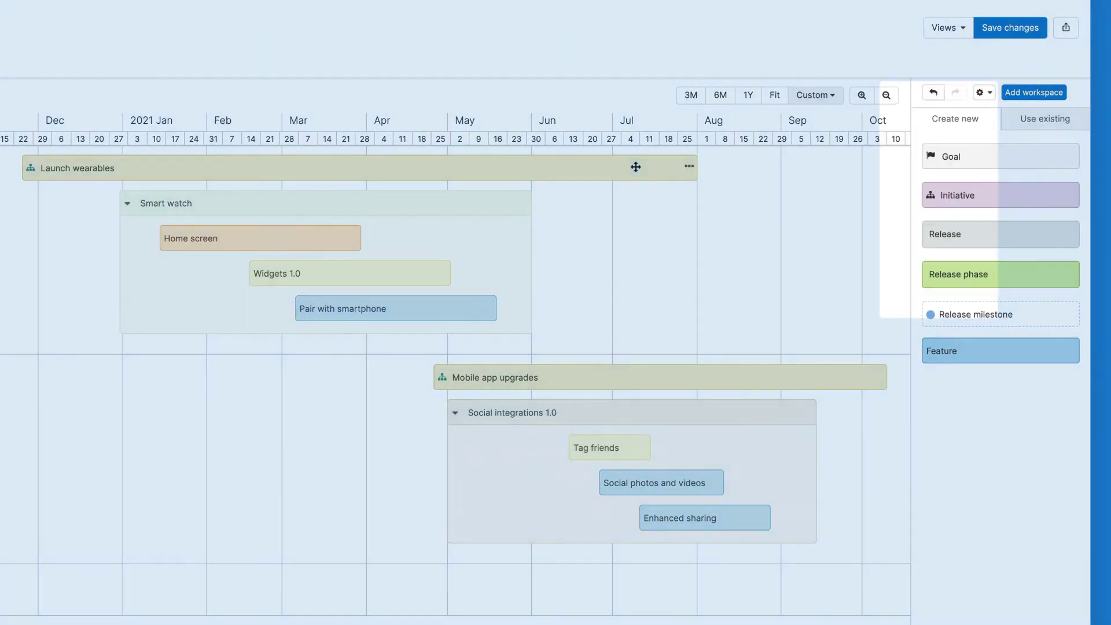
left_click(796, 209)
left_click(807, 301)
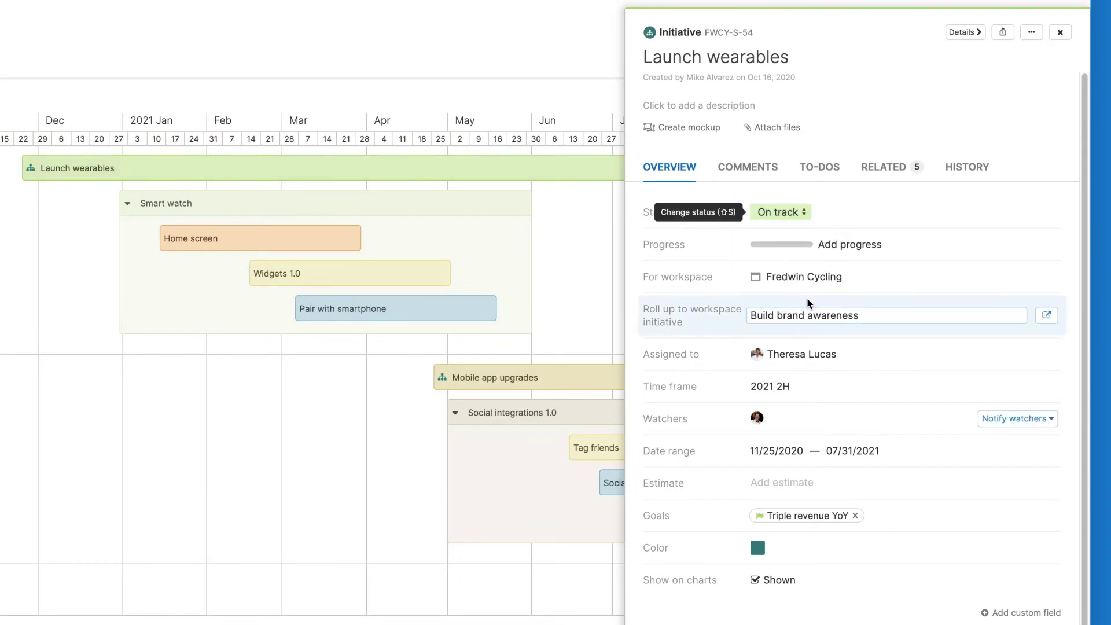
key("Escape")
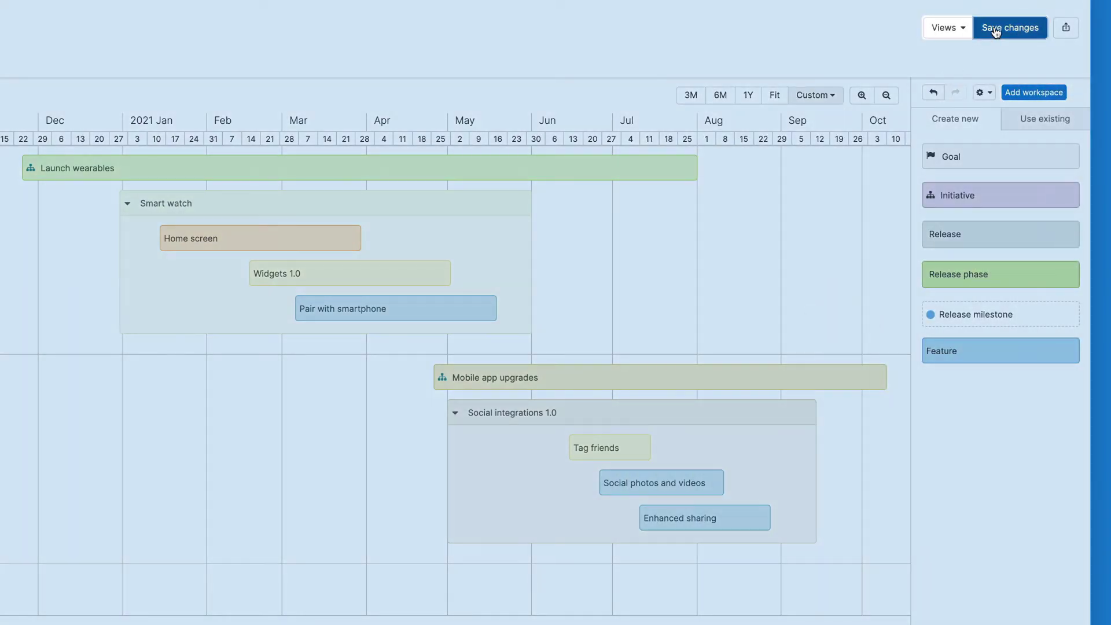
Save the roadmap view with View only editing permissions and show its share/export options.
left_click(995, 31)
left_click(990, 30)
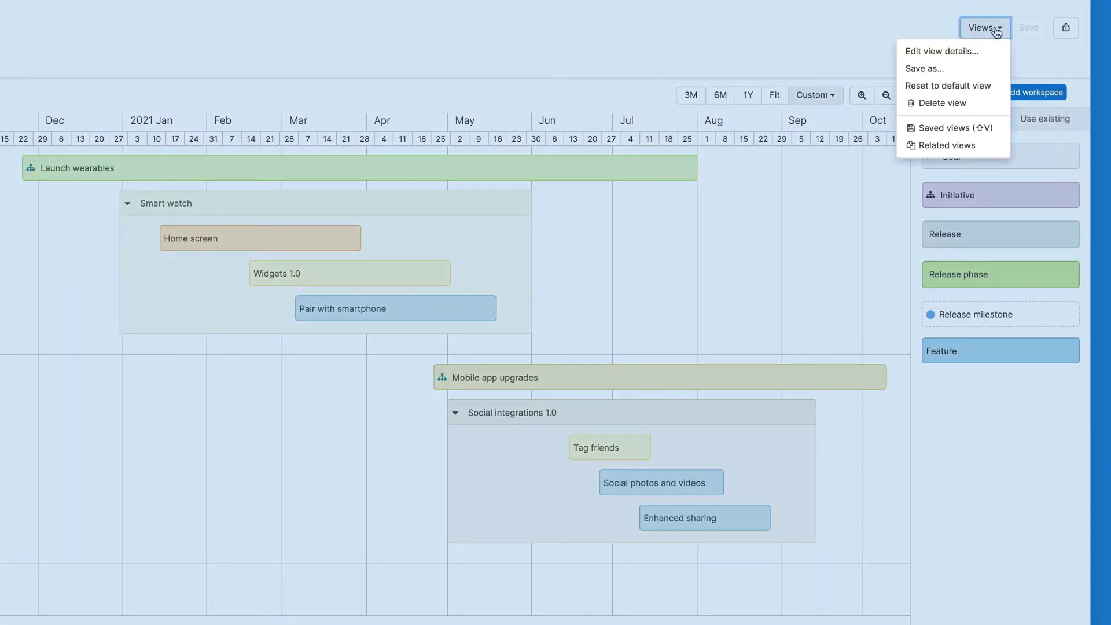
left_click(992, 51)
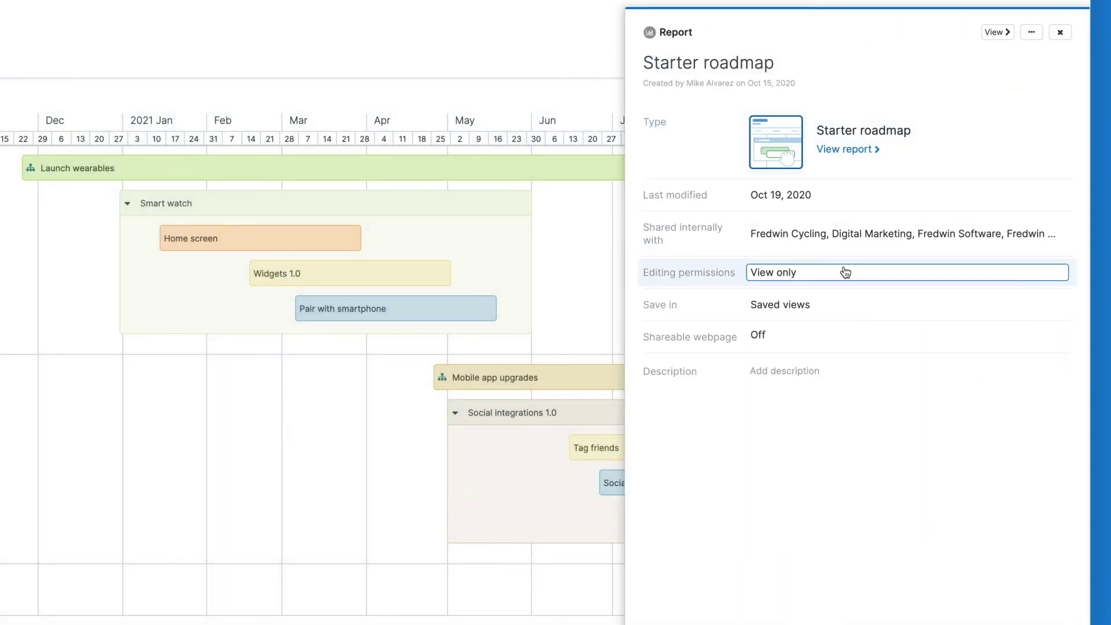
left_click(845, 273)
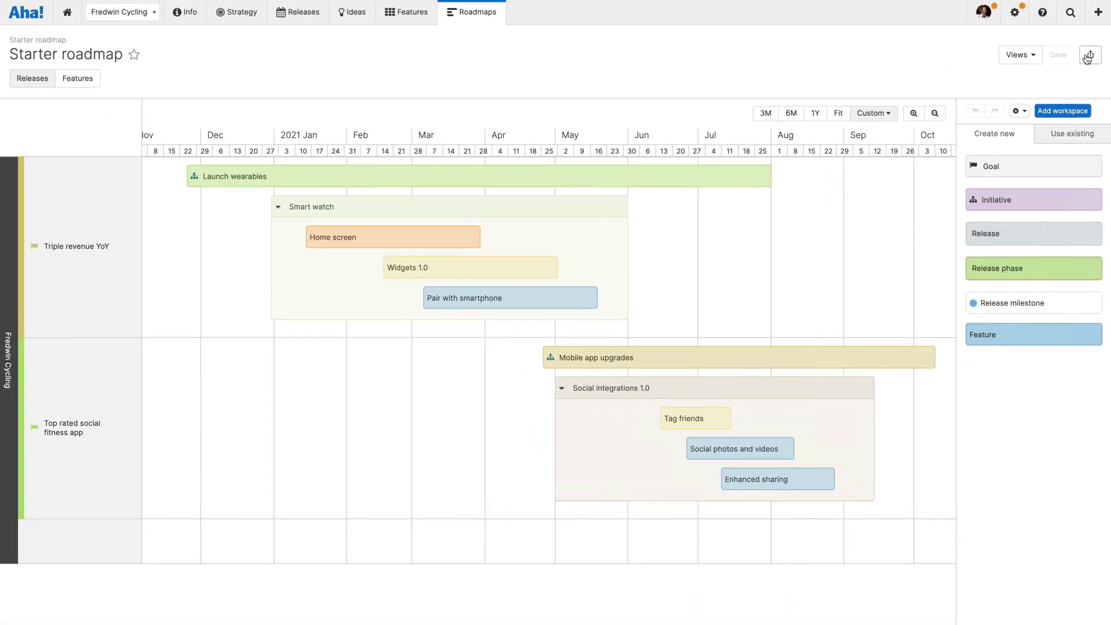
left_click(1087, 56)
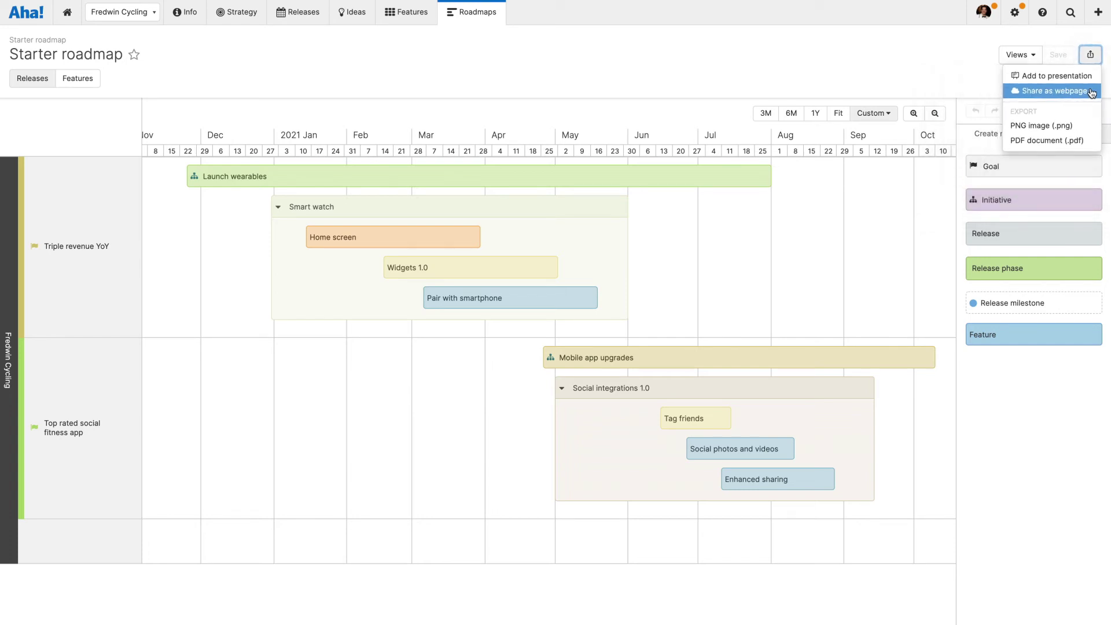
Close the share menu and choose Get help from an expert in the help menu.
left_click(1060, 39)
left_click(1041, 12)
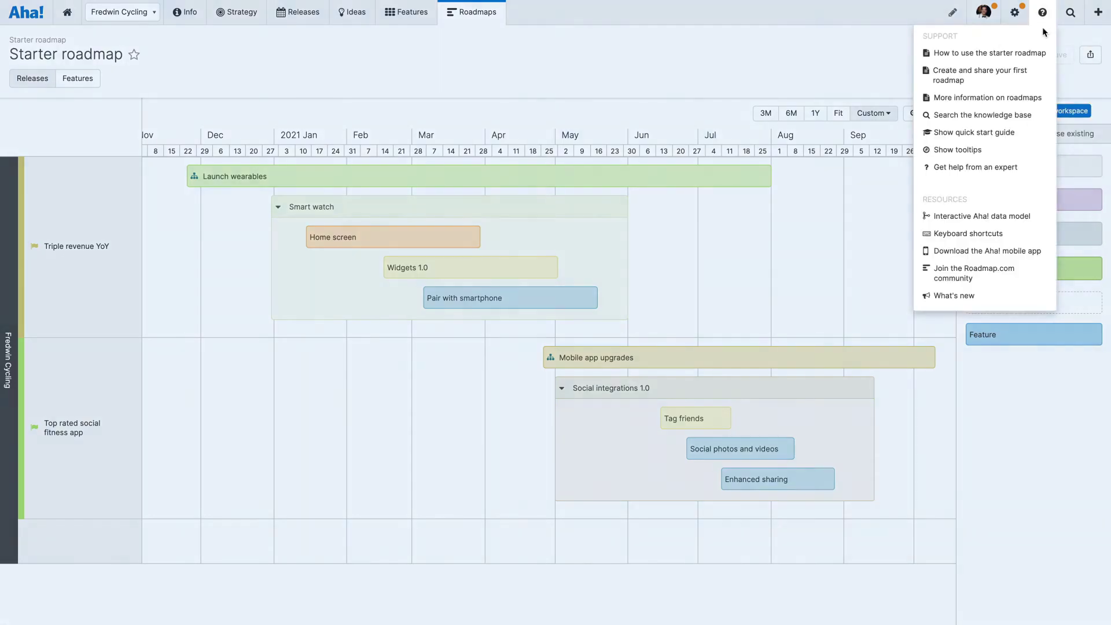
left_click(1031, 166)
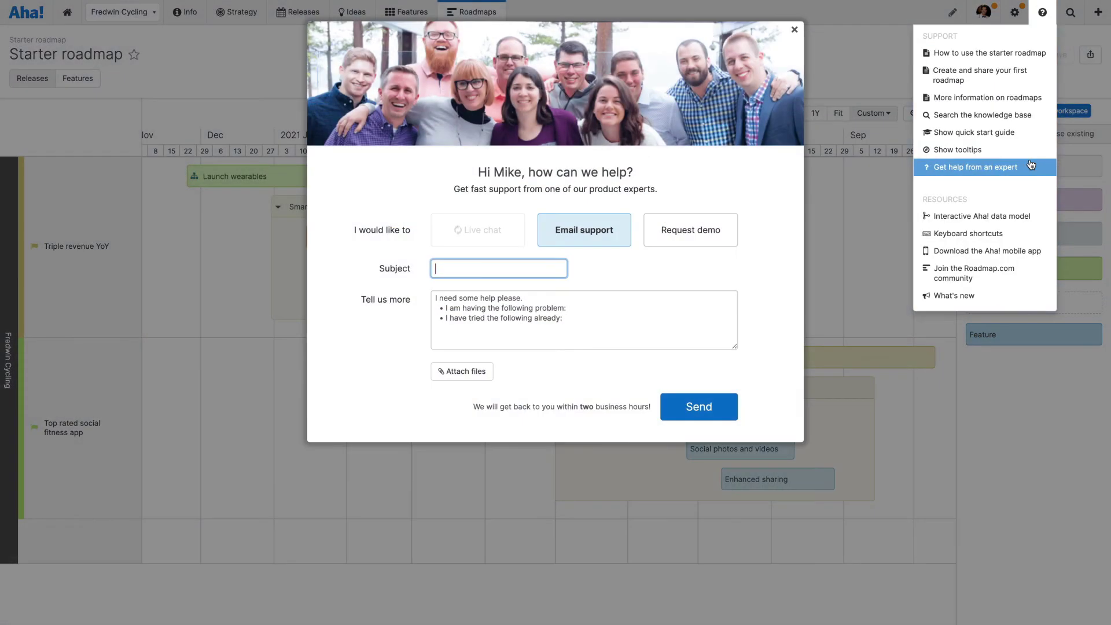